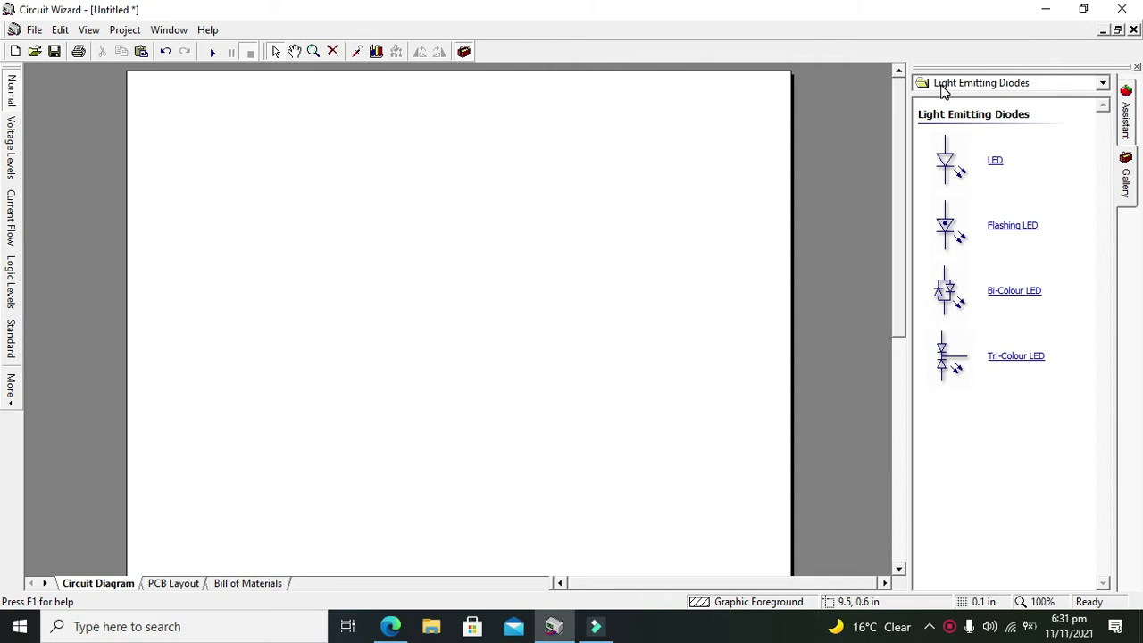
Create a new blank Electronics Project from the New dialog
left_click(33, 36)
left_click(69, 53)
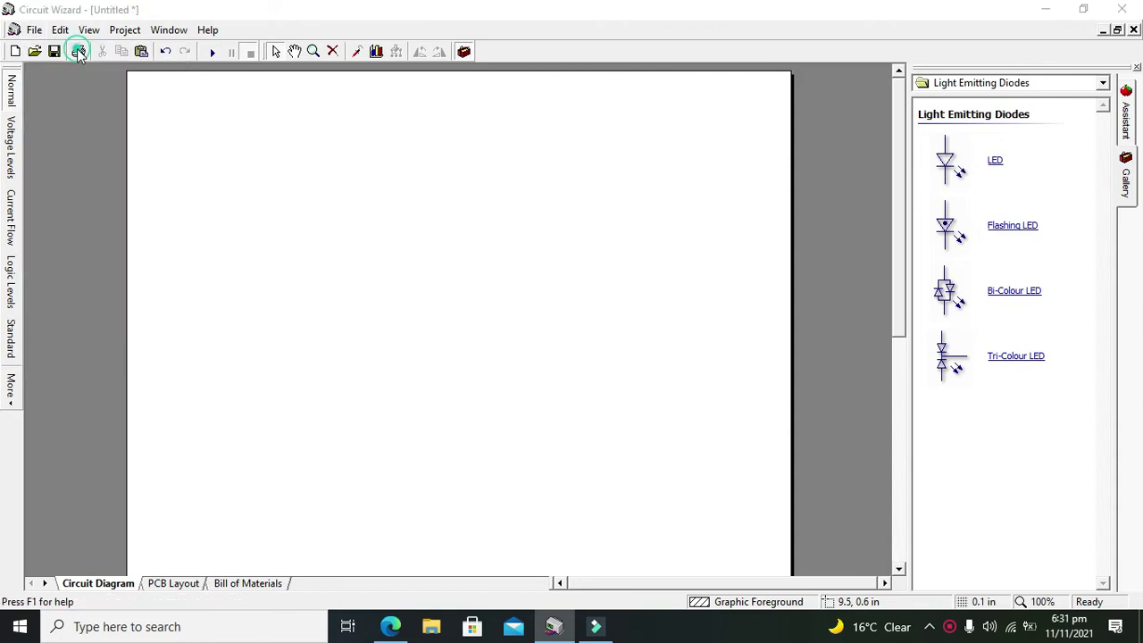
left_click(515, 251)
left_click(504, 237)
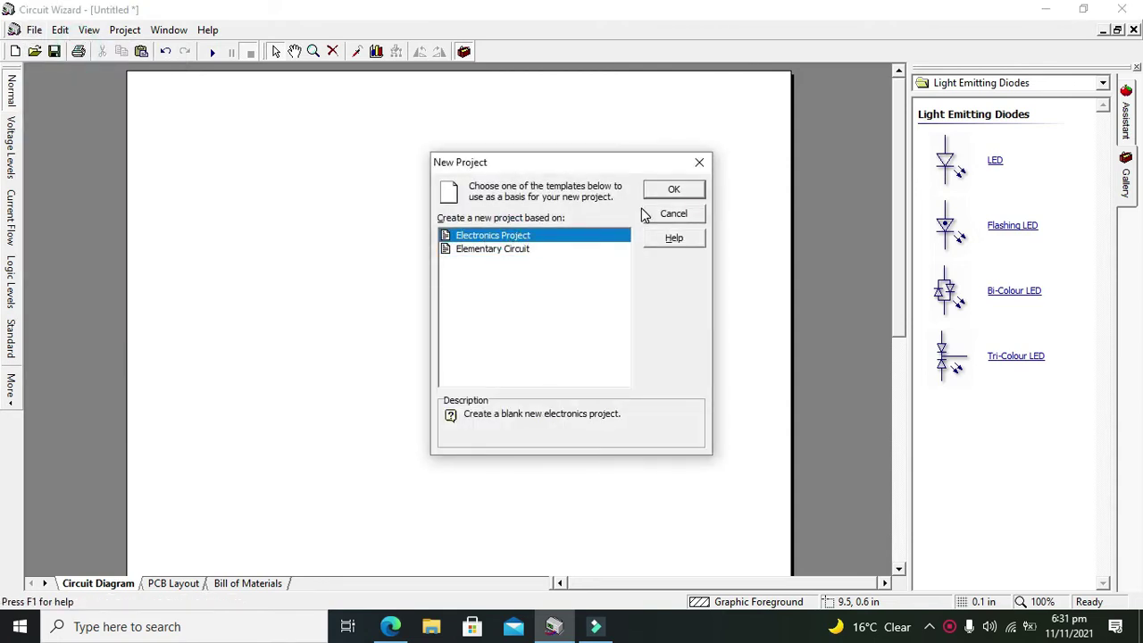
left_click(666, 188)
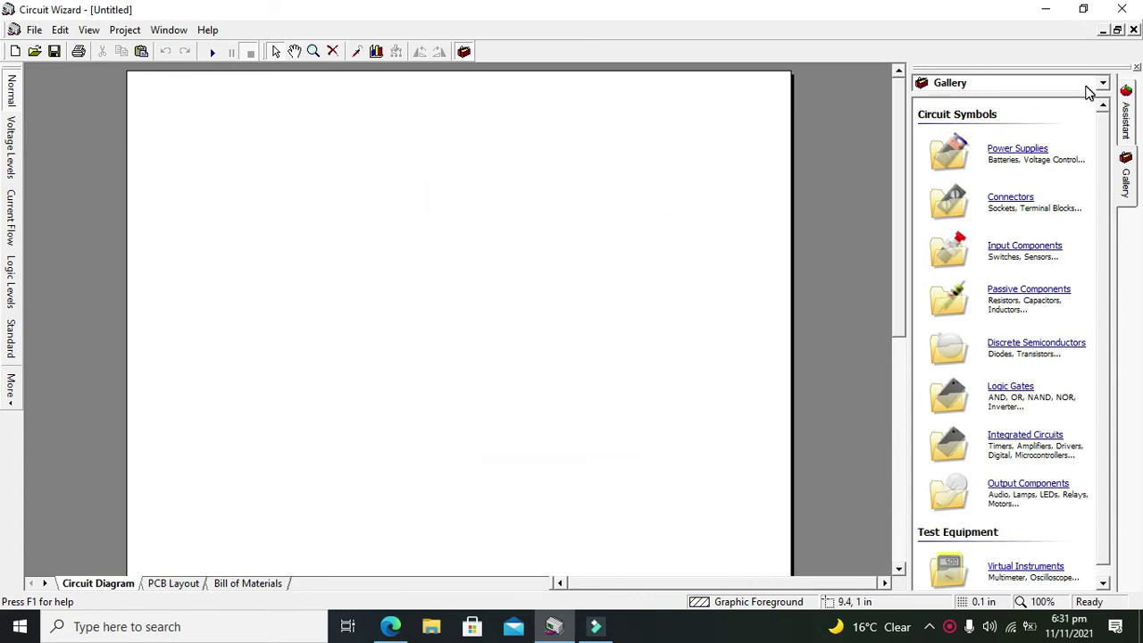
Switch the Gallery to the Sensors category
left_click(1088, 90)
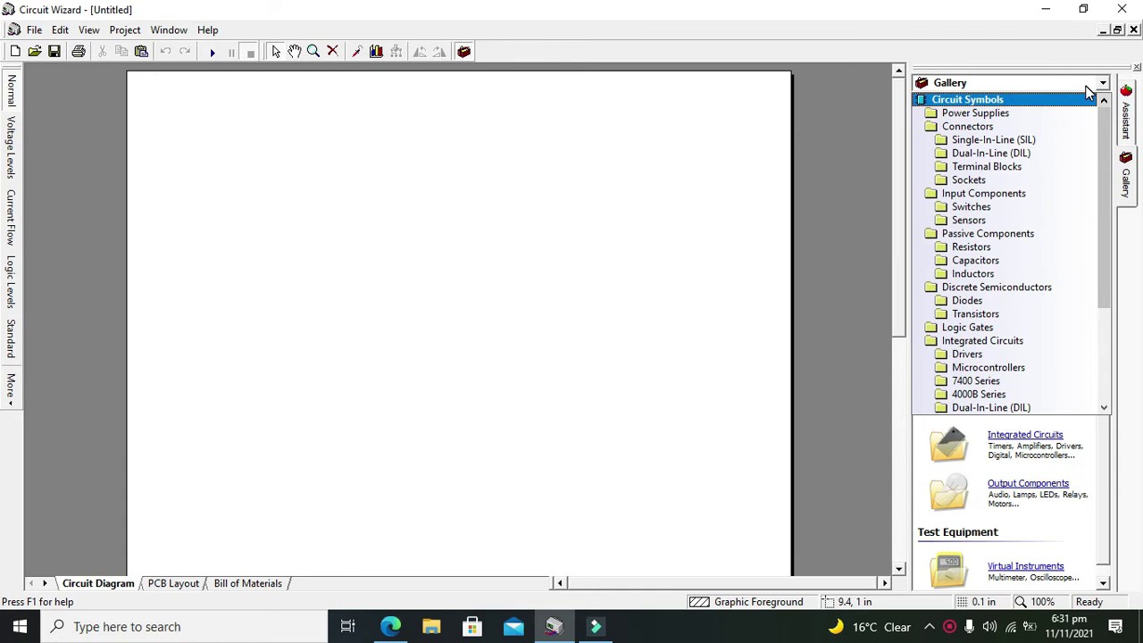
left_click(1086, 87)
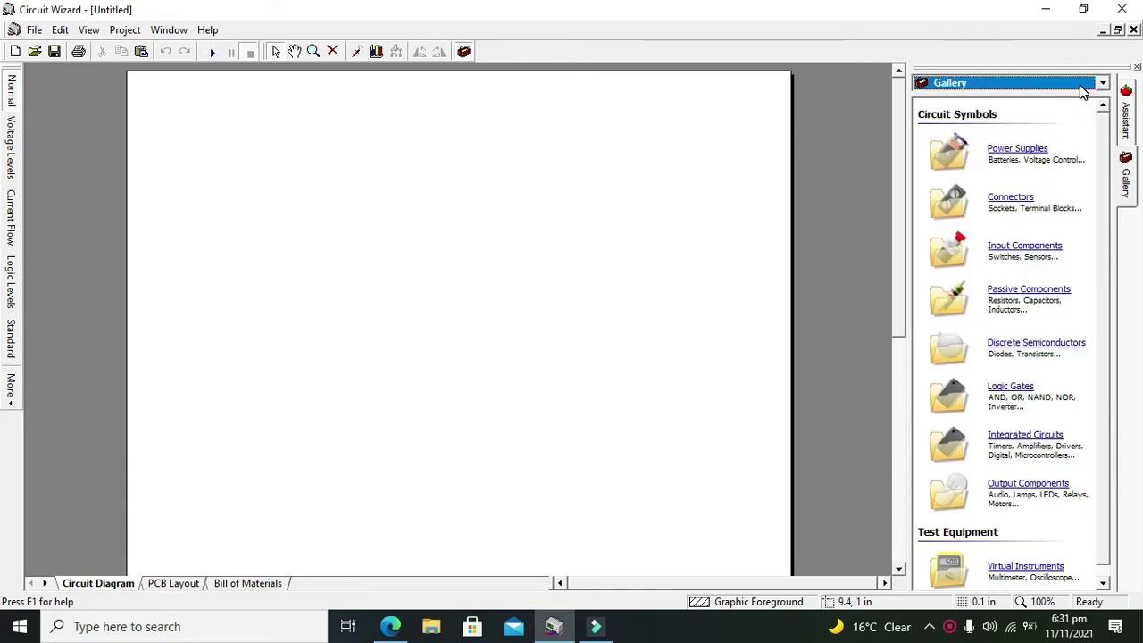
left_click(1078, 86)
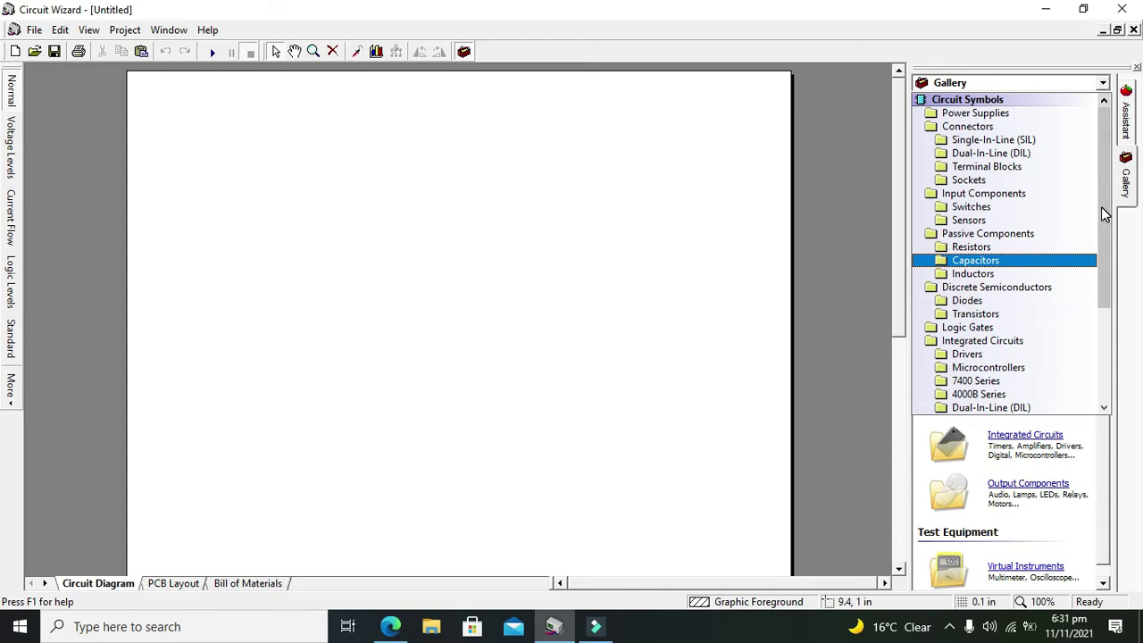
left_click(969, 221)
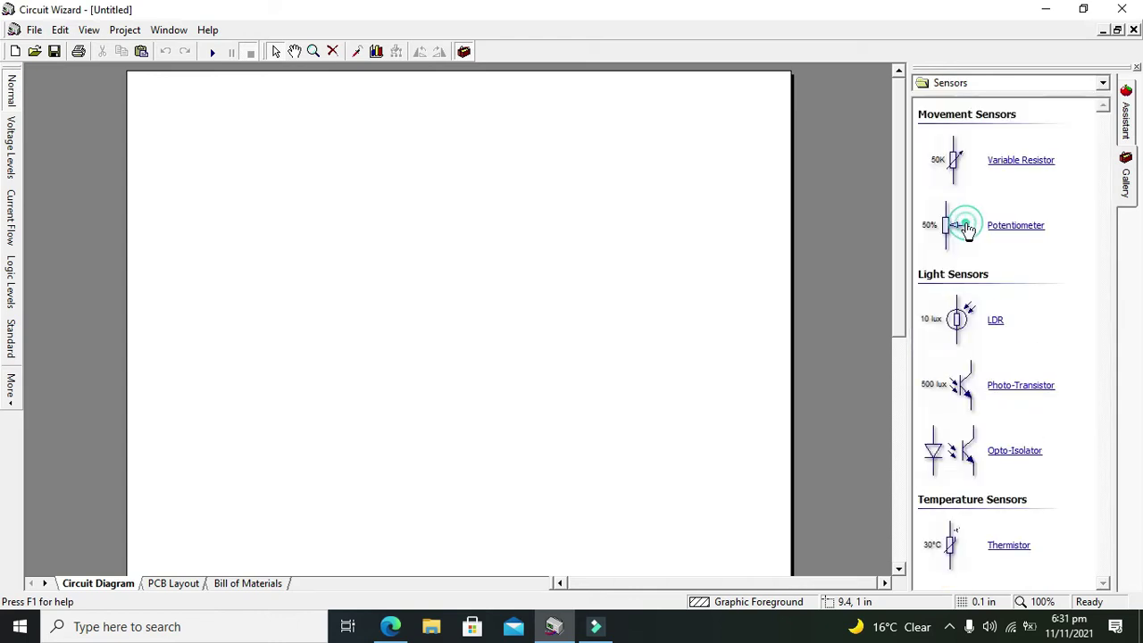
Drag an opto-isolator onto the middle of the diagram, where it becomes Q1
left_click_drag(965, 451, 437, 326)
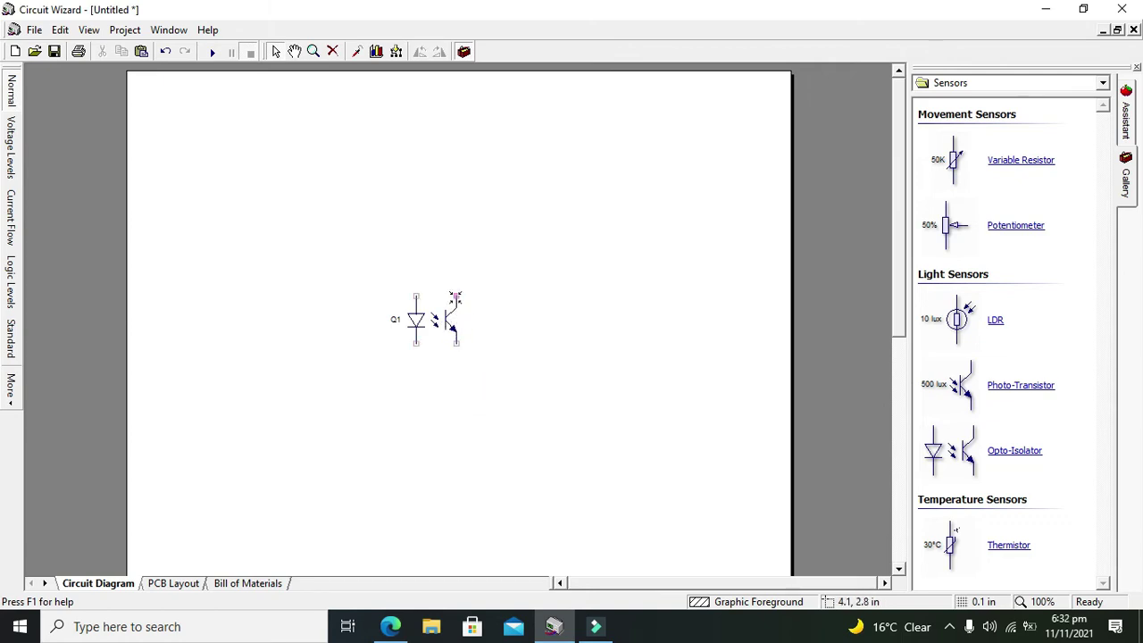
left_click(442, 321)
left_click(498, 312)
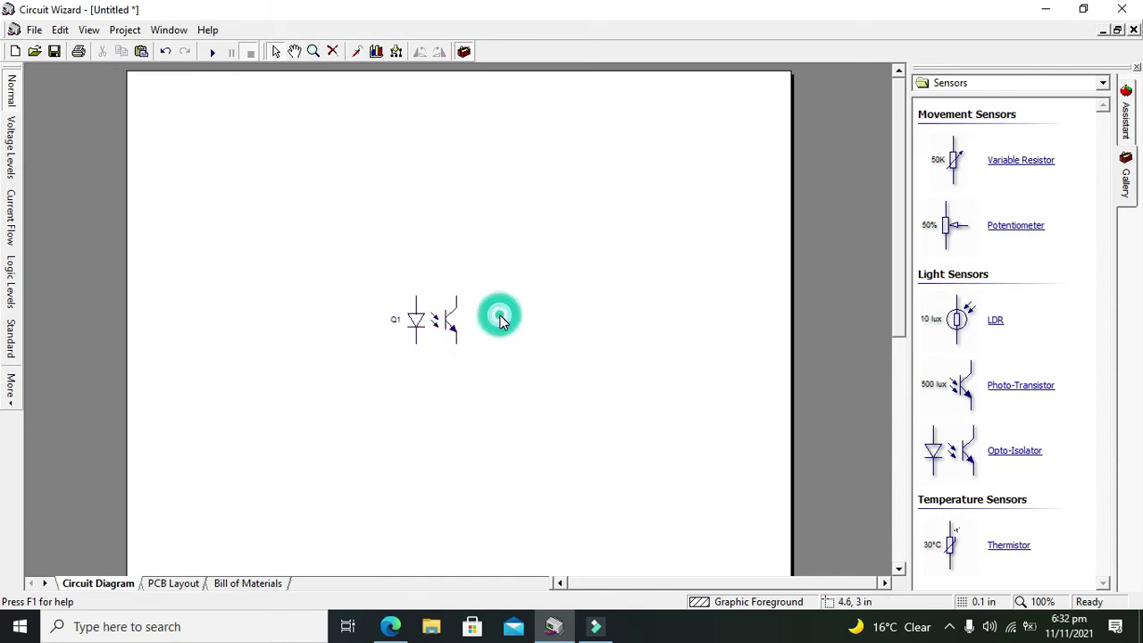
left_click(963, 84)
left_click(1105, 133)
left_click(1106, 132)
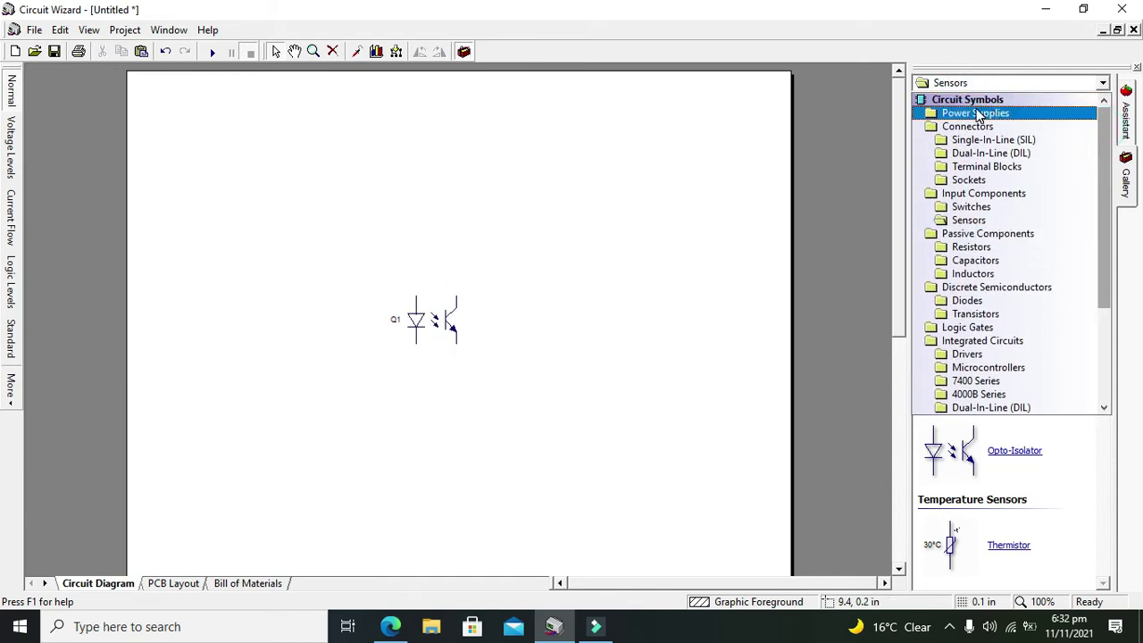
Place a cell from Power Supplies left of Q1 and set its value to 2V
left_click(979, 114)
left_click_drag(954, 207, 296, 345)
left_click(334, 350)
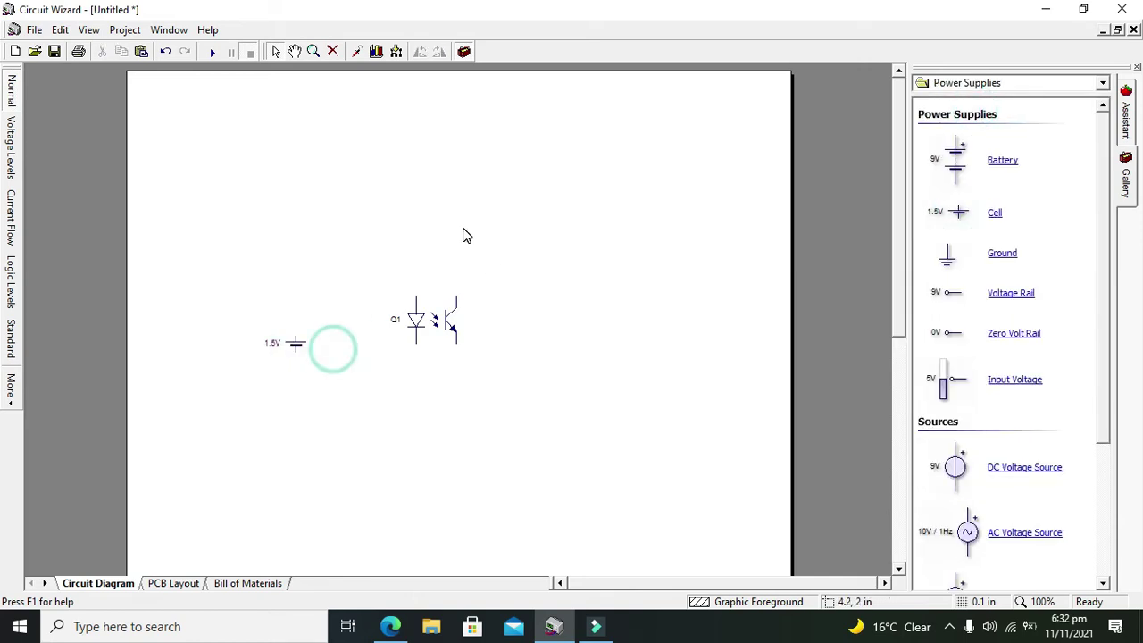
double_click(299, 351)
type("2")
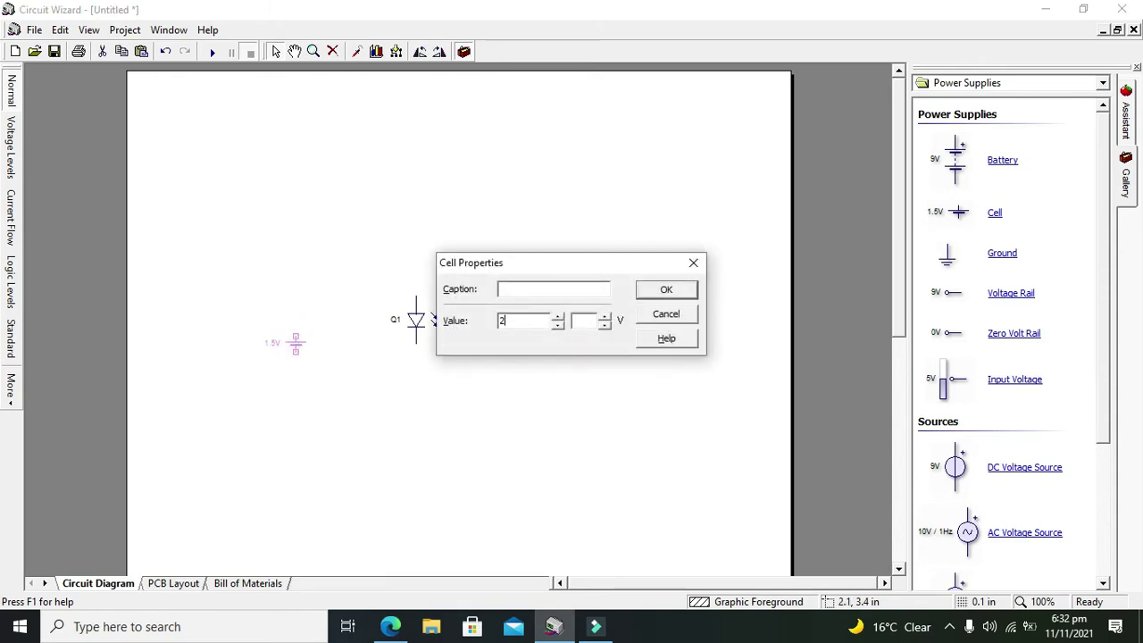
left_click(660, 293)
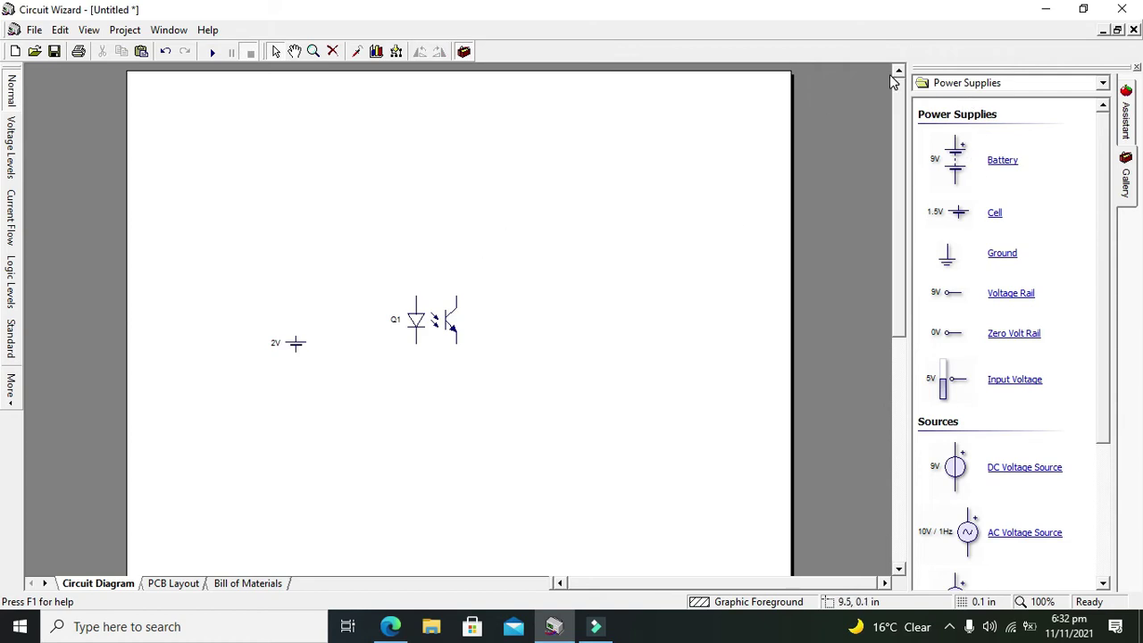
left_click(977, 87)
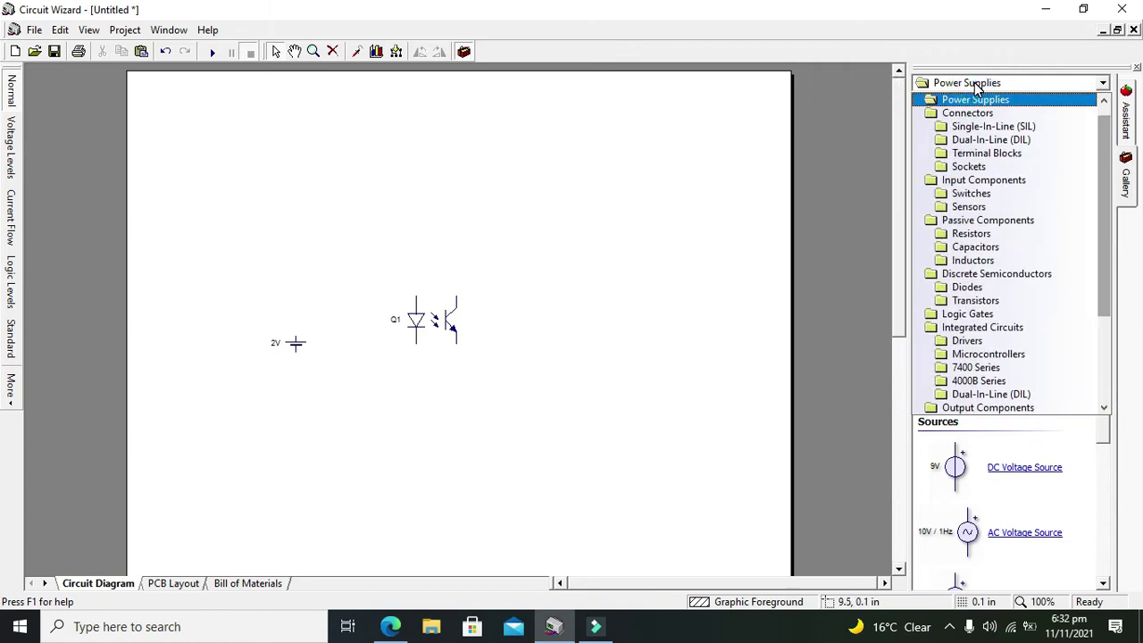
scroll(1108, 137, "up", 1)
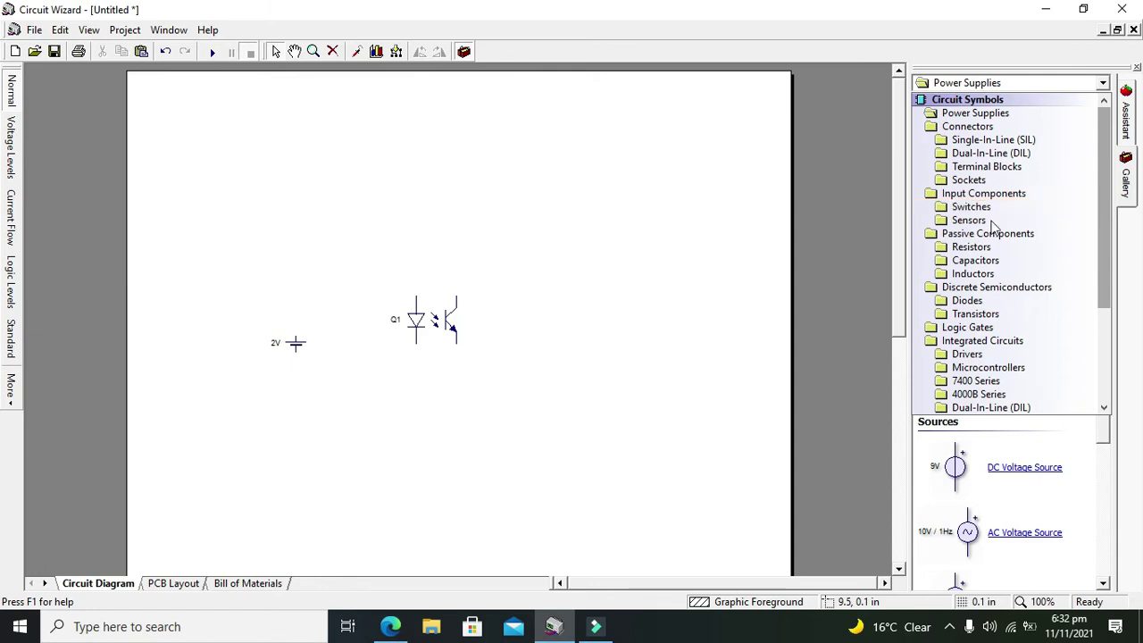
Add push-to-make switch SW1 above the cell and wire cell, switch and Q1's LED into a loop
left_click(993, 208)
mouse_move(952, 151)
left_mouse_down()
mouse_move(444, 234)
mouse_move(342, 239)
mouse_move(295, 307)
mouse_move(295, 334)
left_mouse_up()
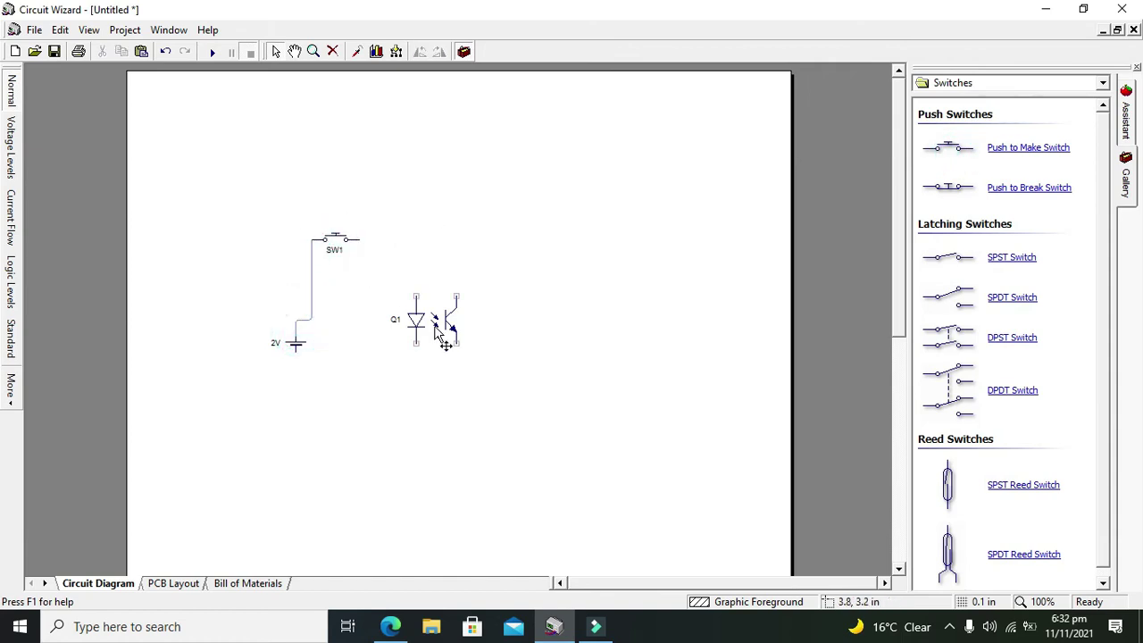
left_click_drag(416, 296, 358, 240)
left_click_drag(311, 268, 296, 268)
left_click(372, 287)
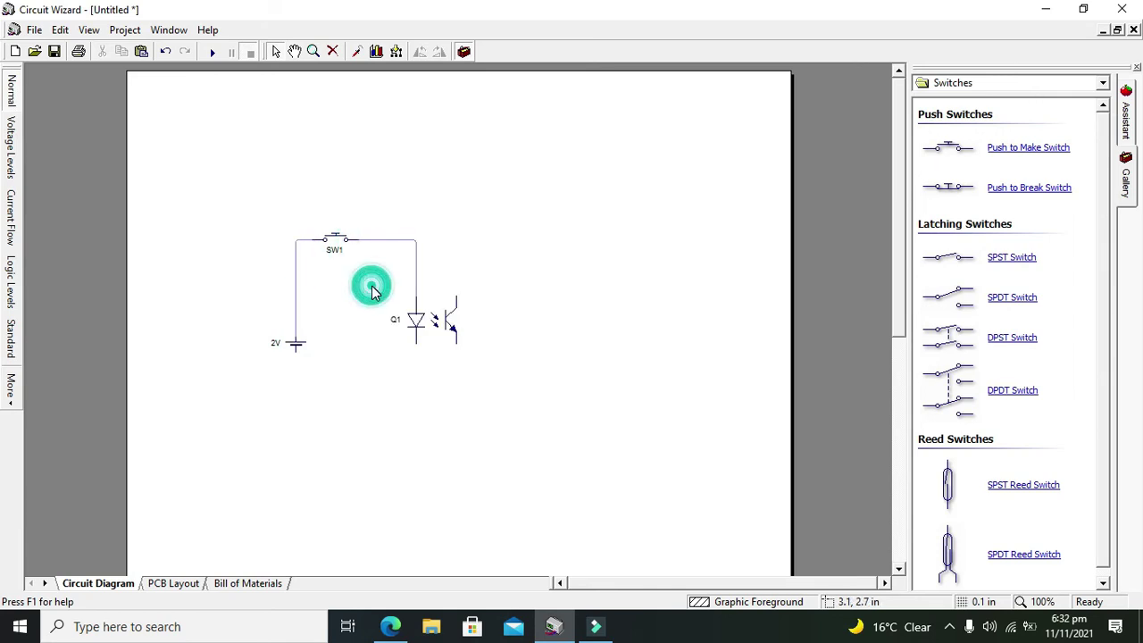
left_click_drag(416, 342, 308, 454)
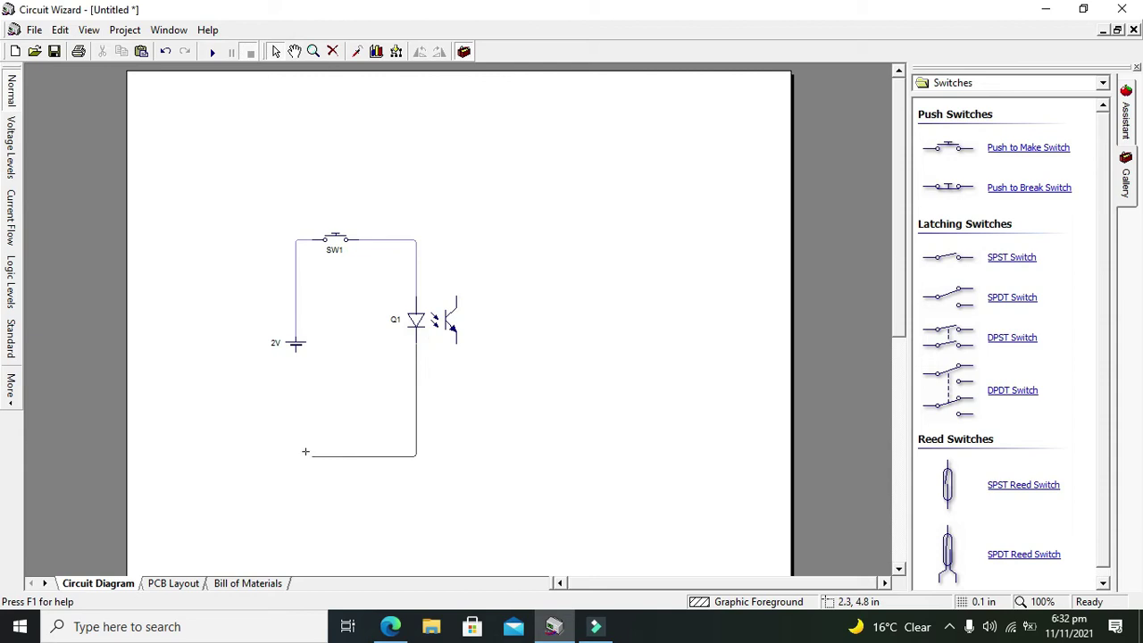
left_click(295, 447)
left_click(296, 354)
left_click(330, 366)
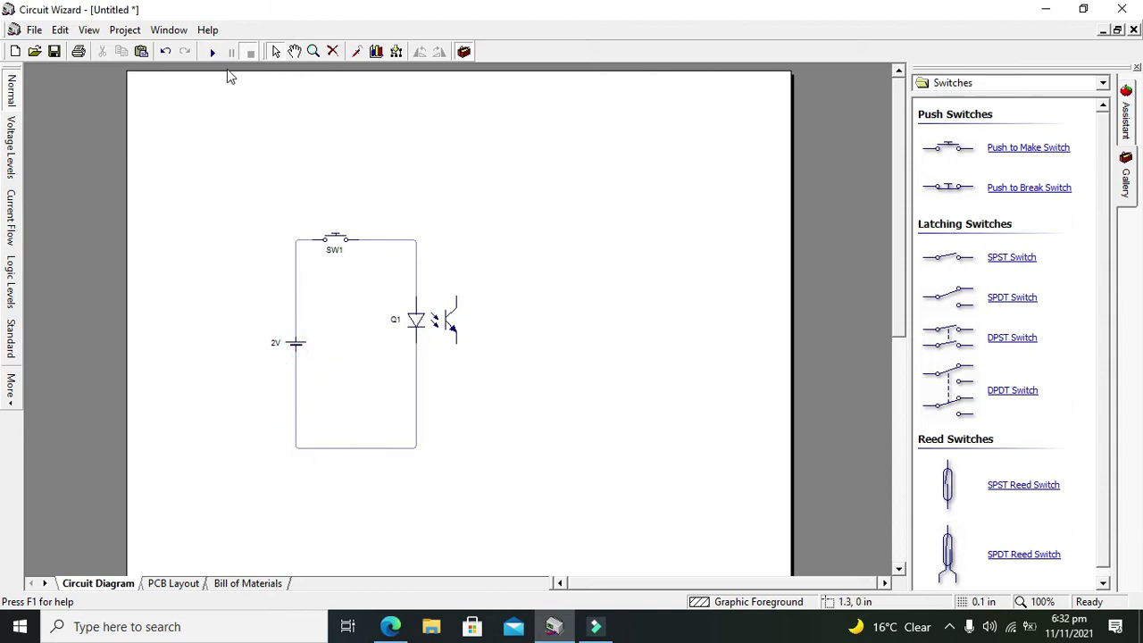
Run the simulation, press SW1 several times to light the LED, then stop it
left_click(212, 50)
left_click(338, 241)
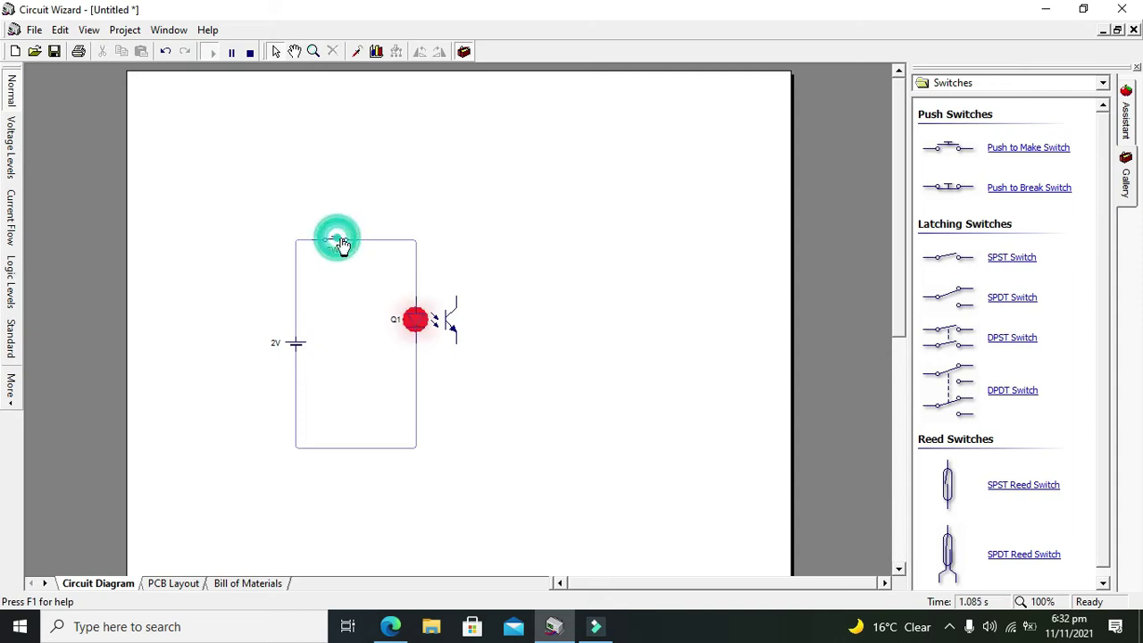
left_click(339, 241)
left_click(342, 241)
left_click(340, 241)
left_click(249, 50)
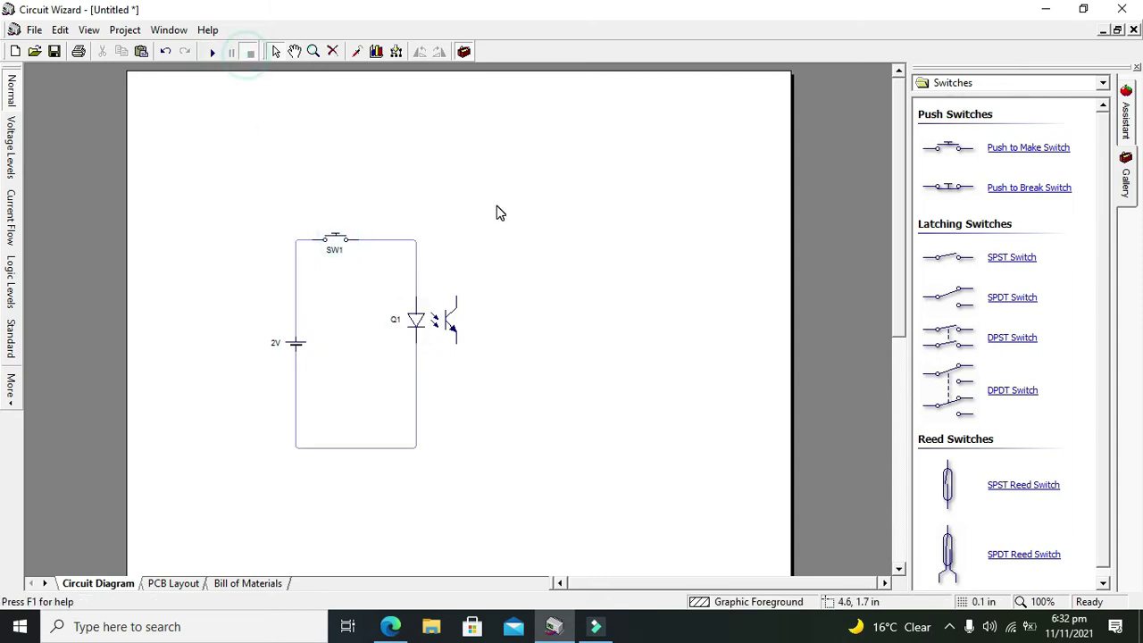
left_click(994, 83)
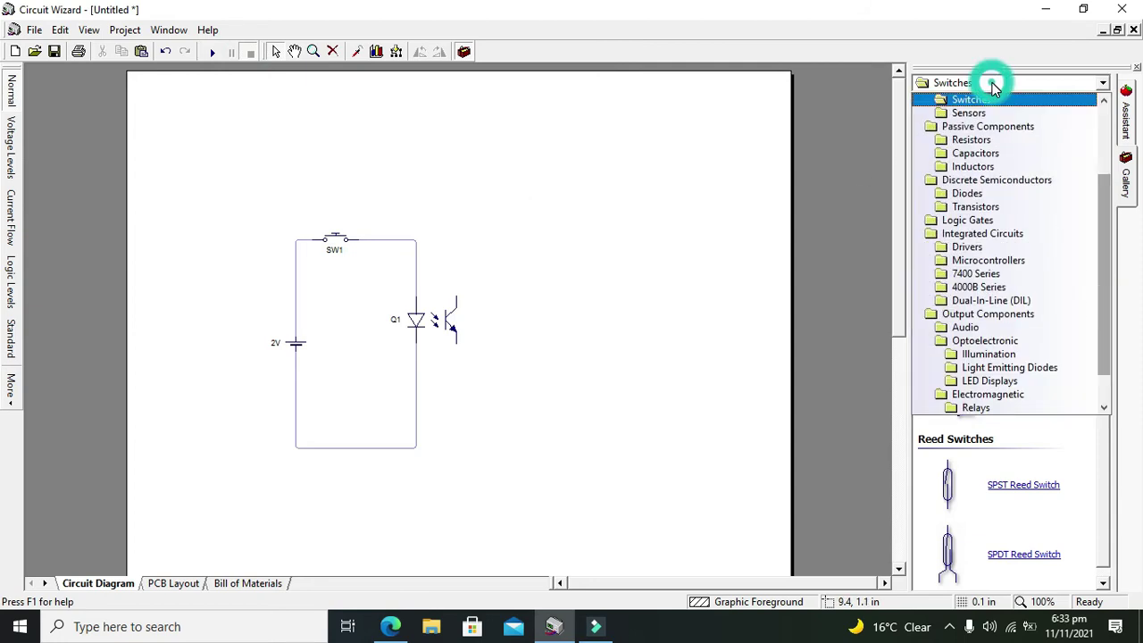
Place 9V battery B1 left of the circuit and wire its positive pin to the phototransistor
scroll(1022, 116, "up", 3)
left_click(993, 116)
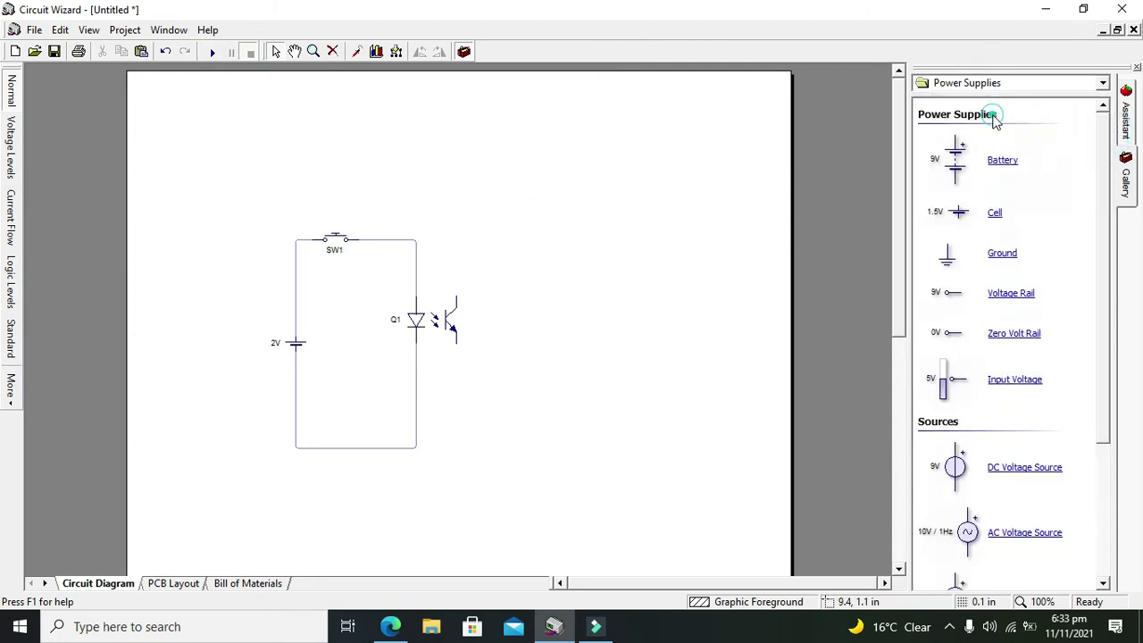
left_click_drag(958, 172, 295, 448)
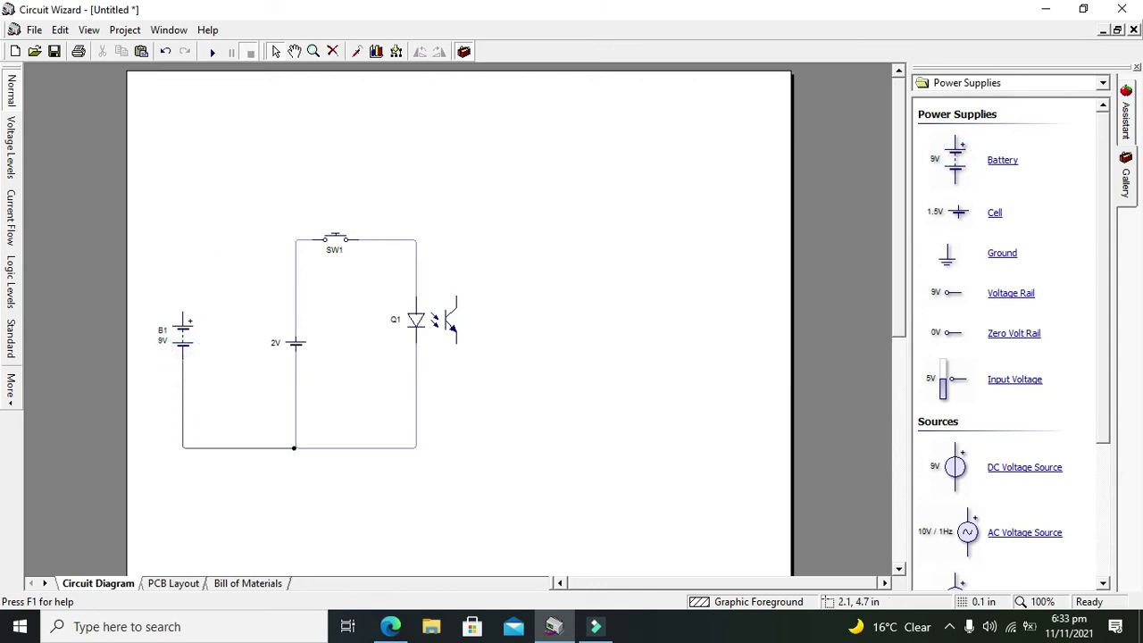
left_click_drag(181, 315, 453, 287)
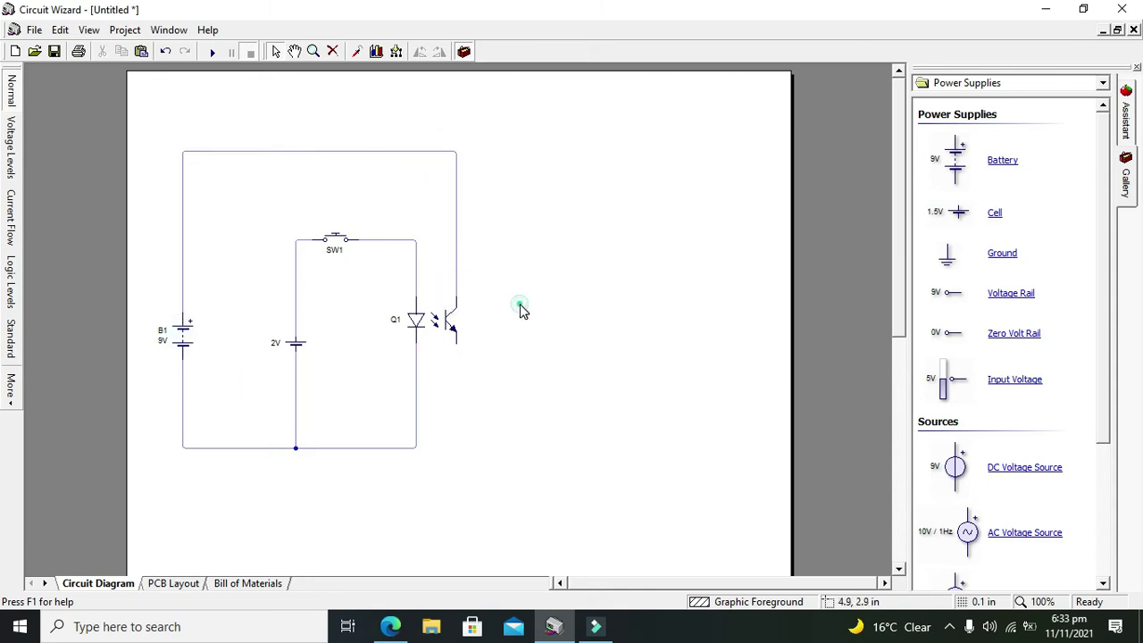
Place 1K resistor R1 below the phototransistor
left_click(1014, 83)
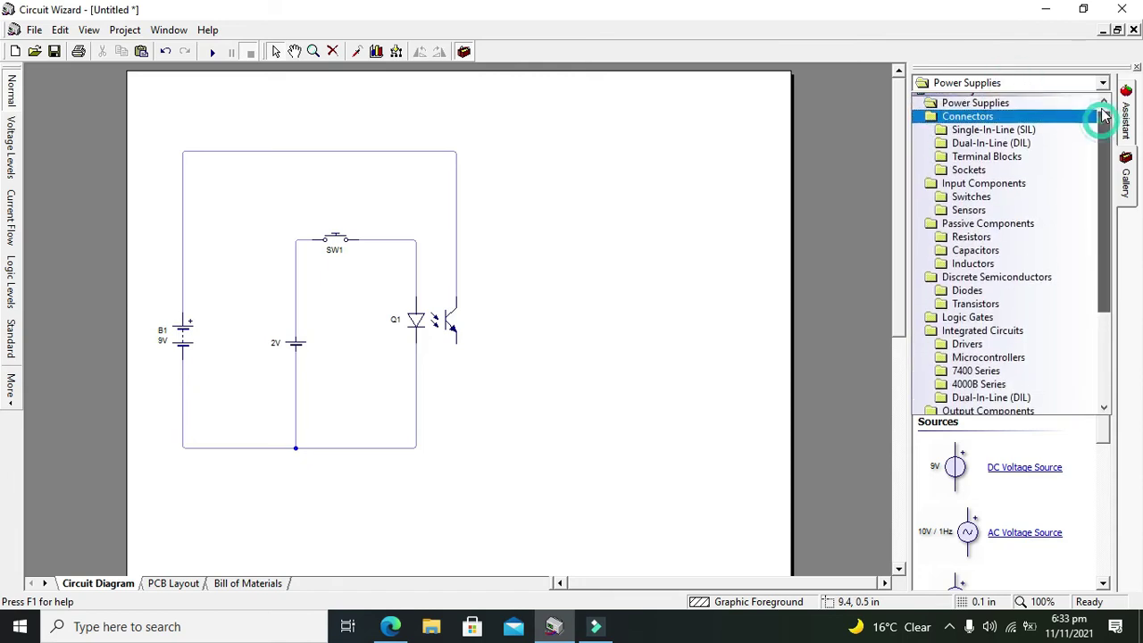
scroll(1021, 121, "up", 1)
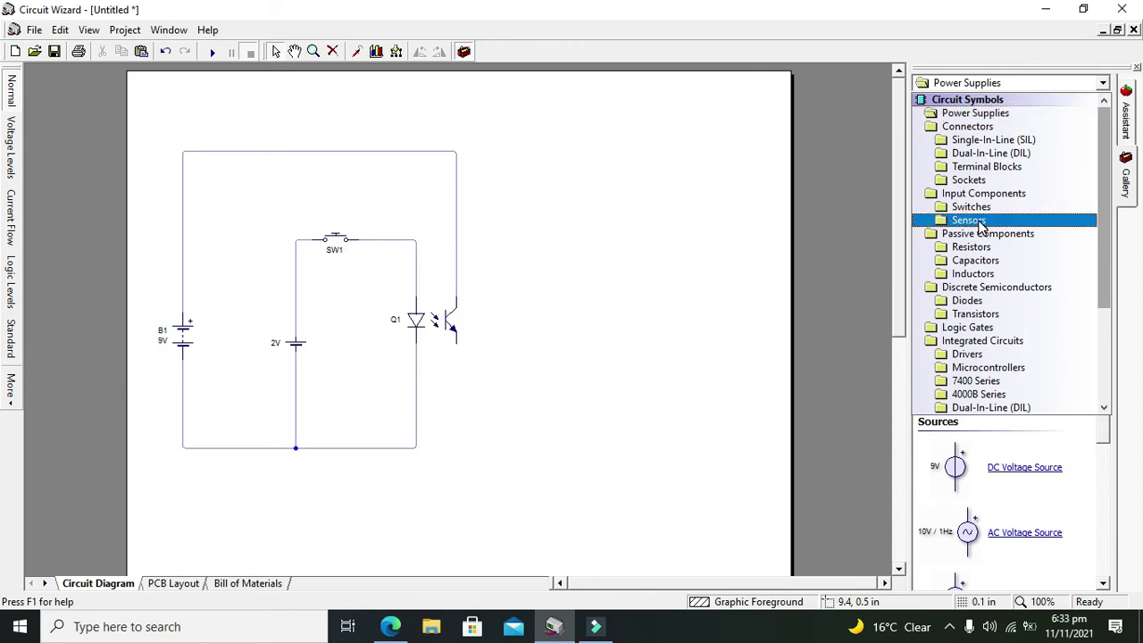
left_click(974, 250)
mouse_move(955, 160)
left_mouse_down()
mouse_move(457, 386)
mouse_move(456, 411)
mouse_move(416, 448)
left_mouse_up()
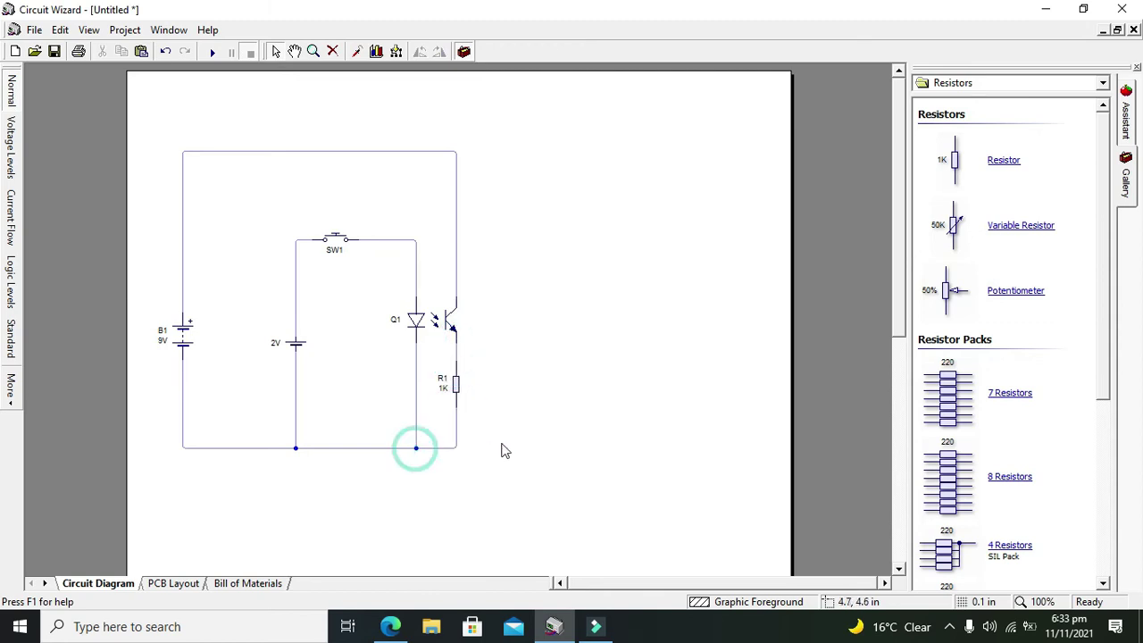
Place a voltmeter from Virtual Instruments beside R1 and wire it across the resistor
left_click(957, 89)
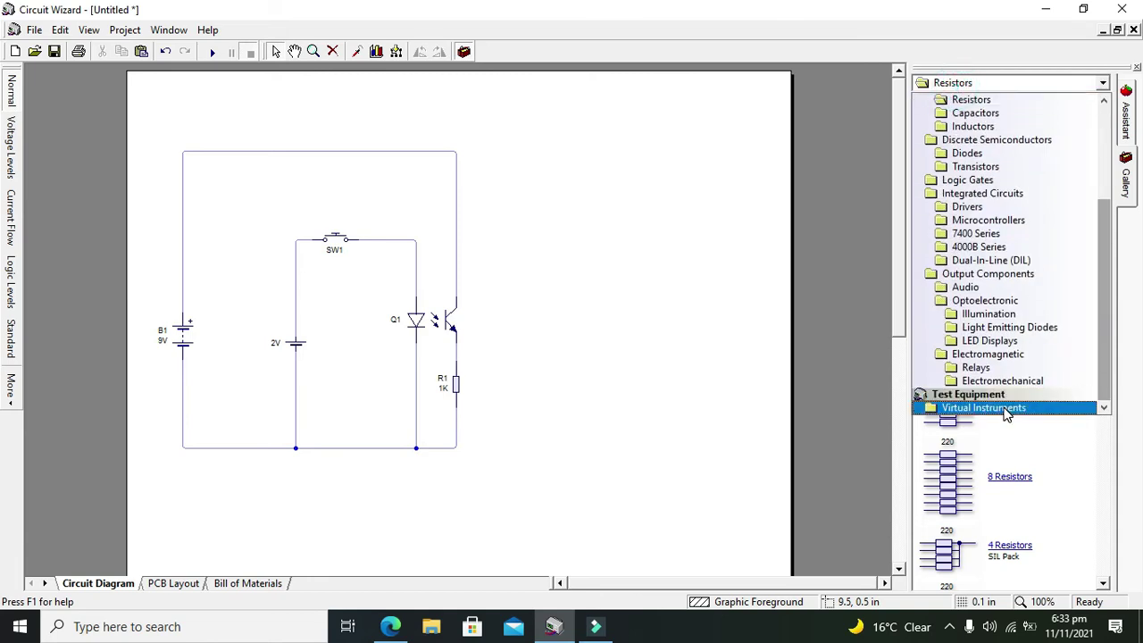
left_click(982, 407)
left_click_drag(952, 227, 457, 361)
left_click_drag(512, 409, 456, 416)
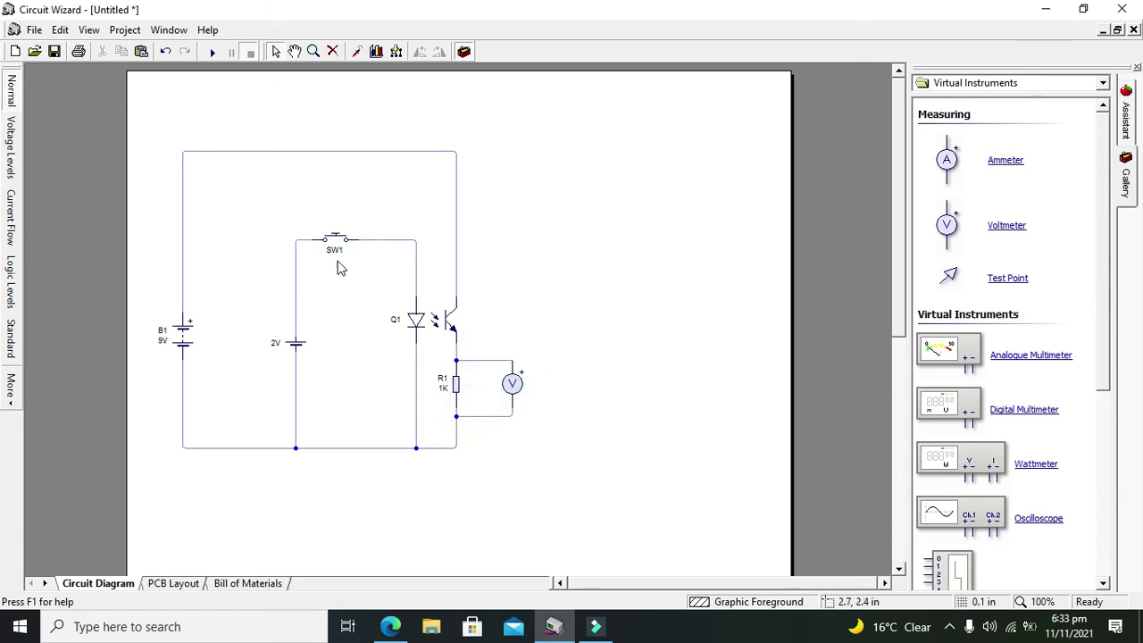
Simulate and press SW1 repeatedly: the voltmeter reads 3.37V when lit, 431.57µV released
left_click(213, 53)
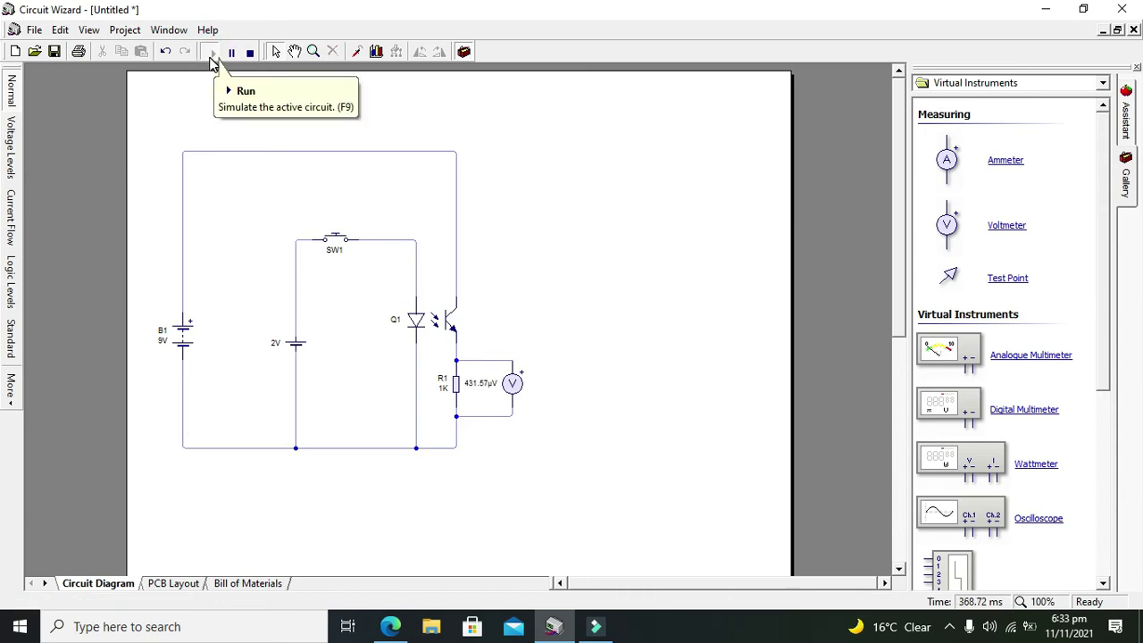
left_click(335, 245)
left_click(335, 246)
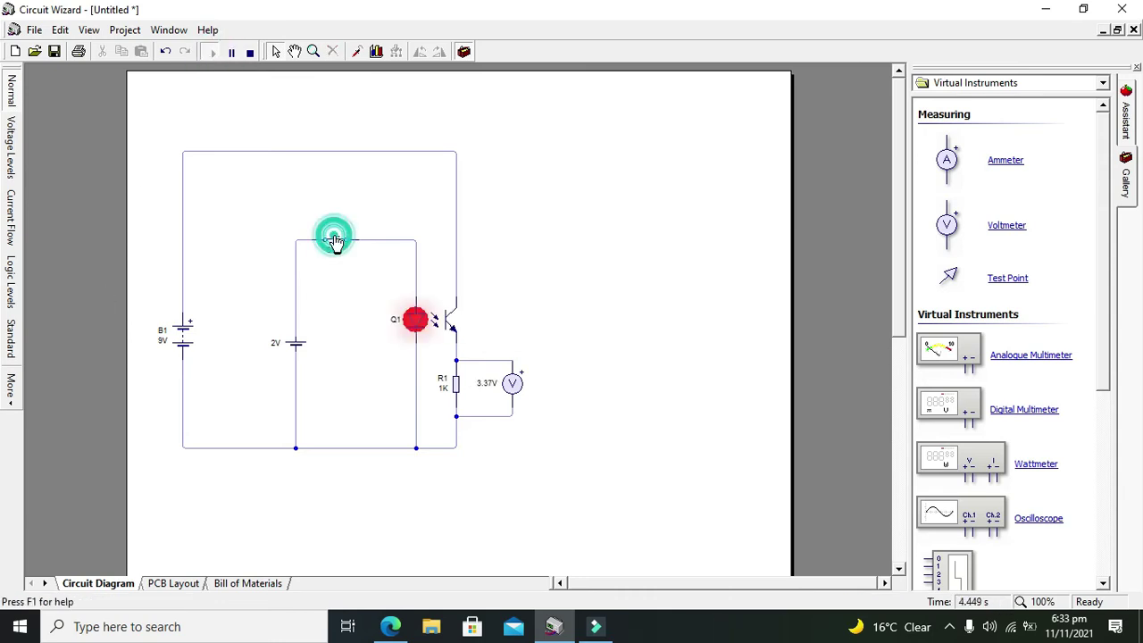
left_click(336, 245)
left_click(336, 245)
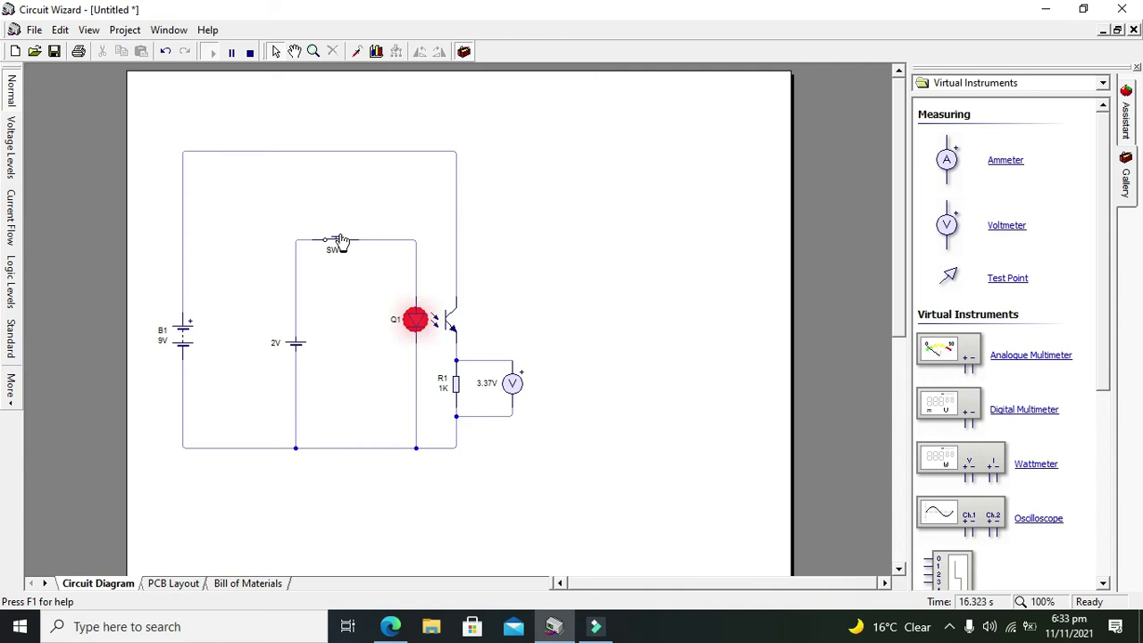
left_click(334, 238)
left_click(333, 239)
left_click(334, 241)
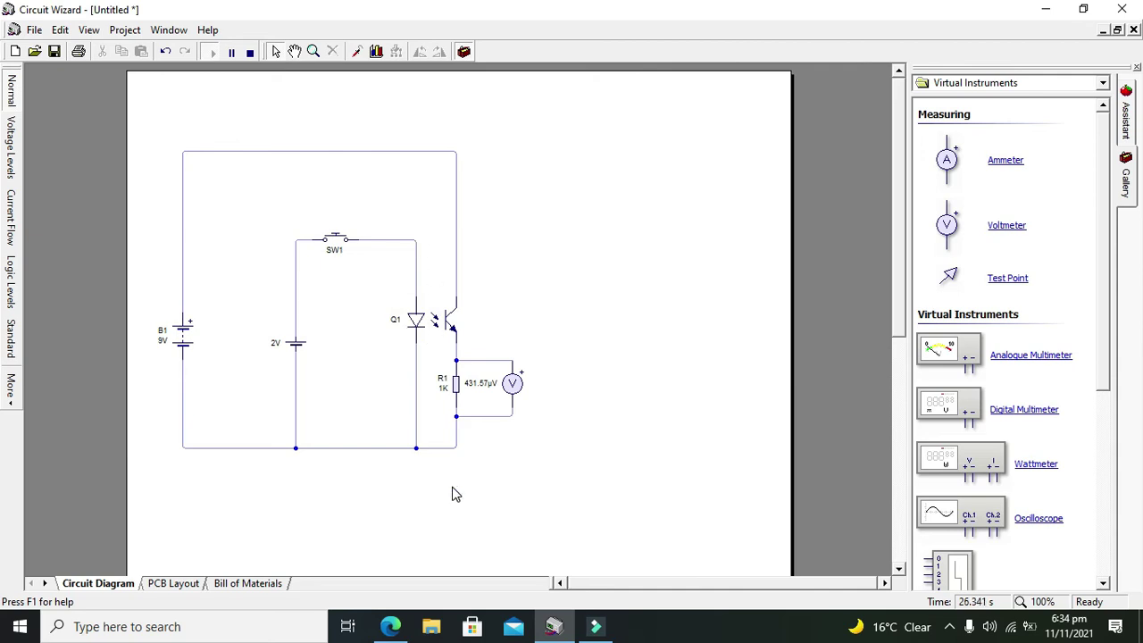